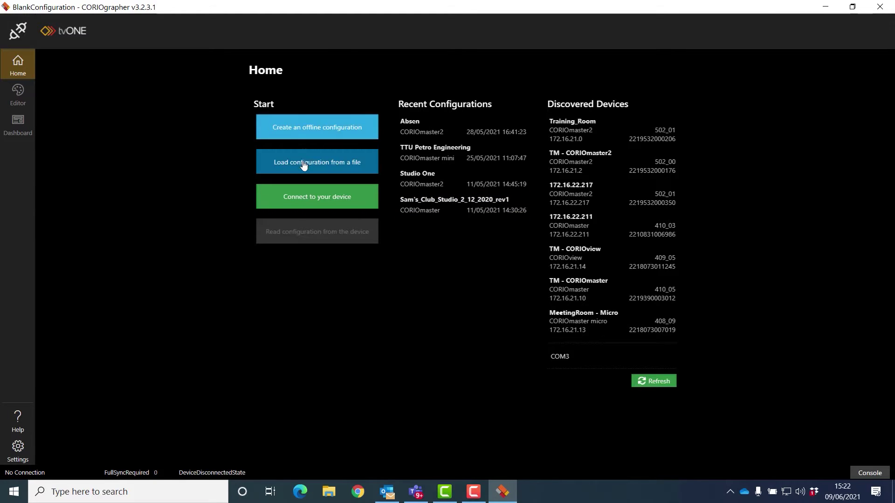
Start a new offline configuration for the CORIOmaster2 CM2-547
click(310, 132)
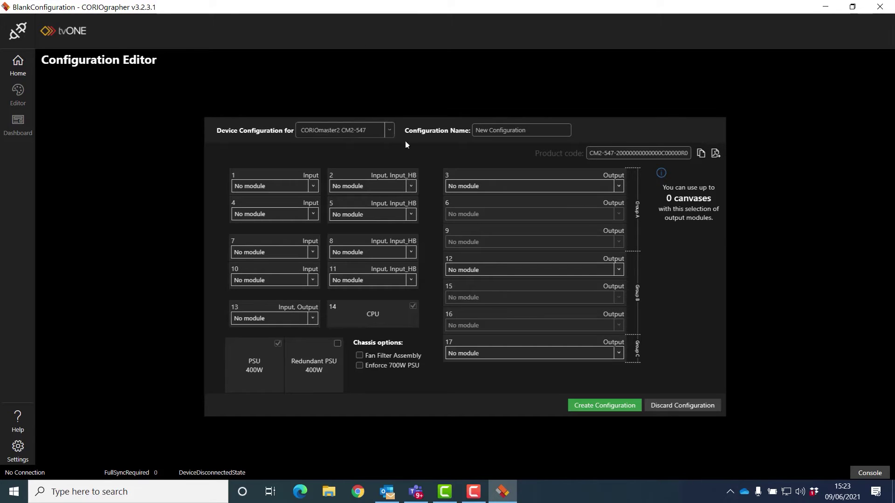
click(391, 132)
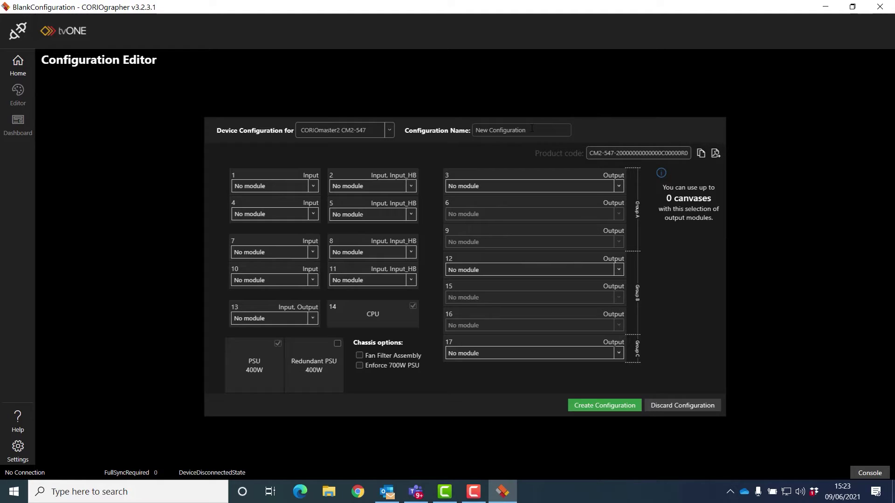
drag(525, 131, 460, 128)
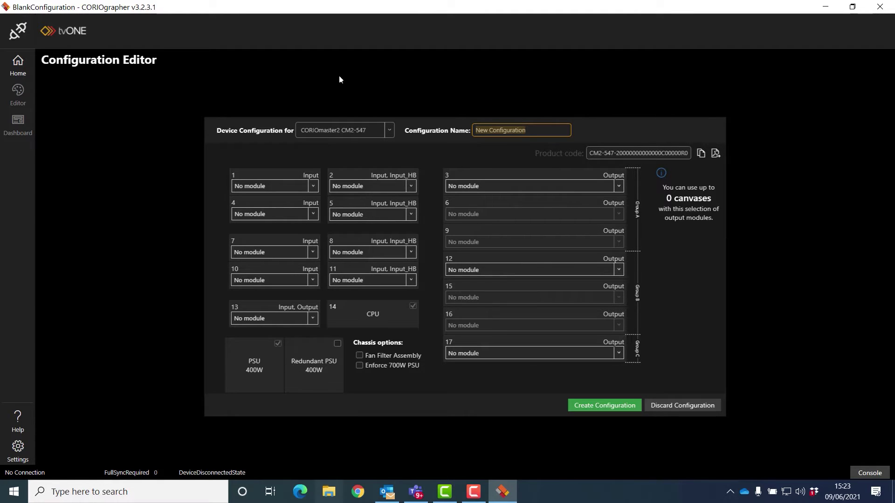
Fit input slot 1 with MEDIA_4K IN, slot 2 with HDMI_4K 2-IN, slot 4 with SDI_3G 4-IN and slot 5 with DVI_U 2-IN
click(312, 186)
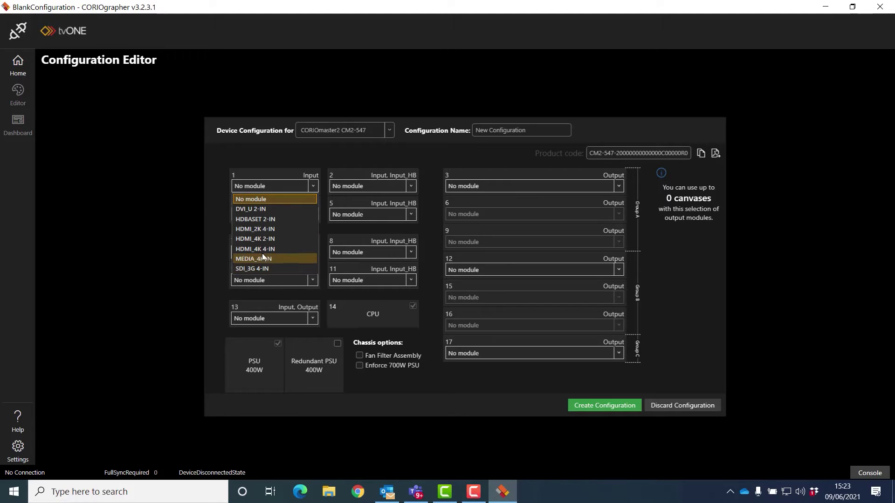
click(253, 160)
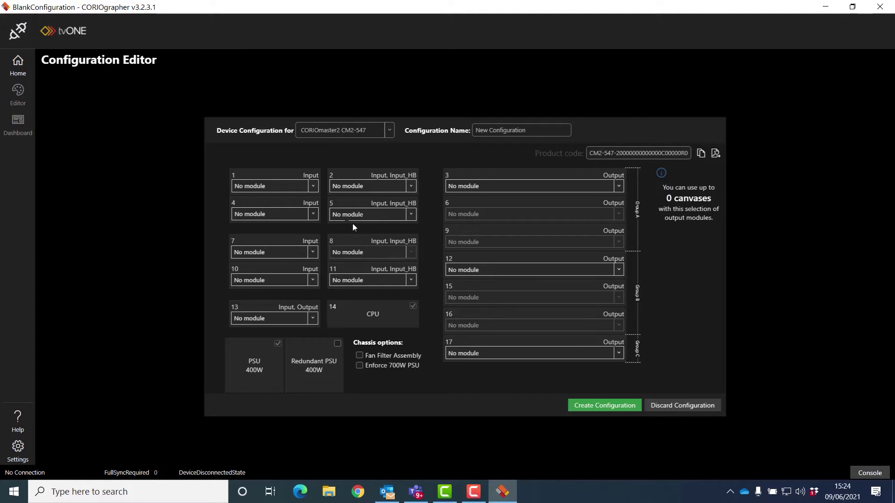
click(312, 187)
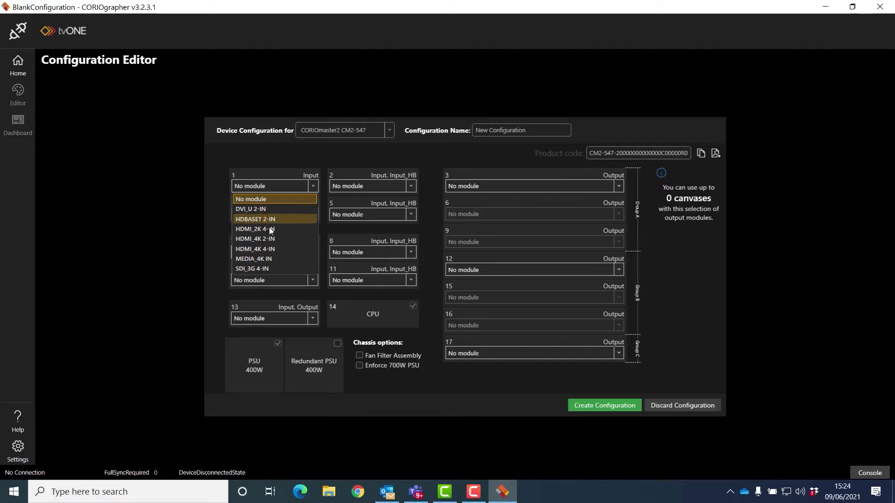
click(268, 259)
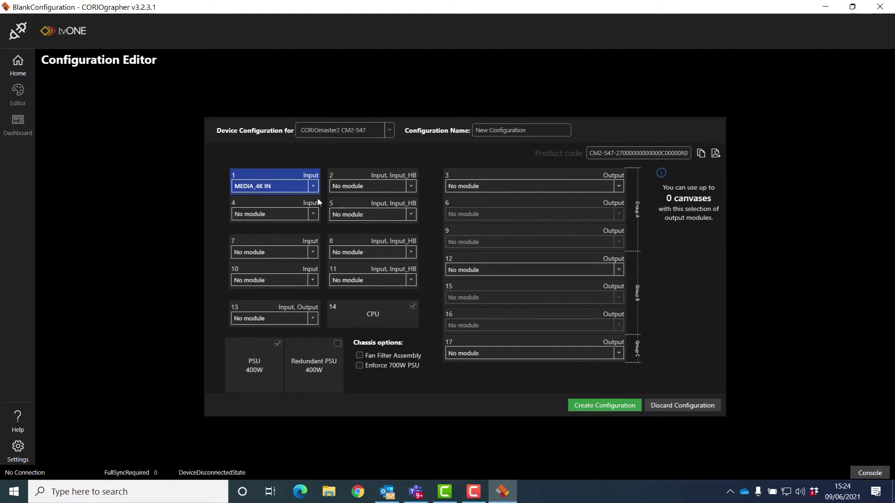
click(411, 186)
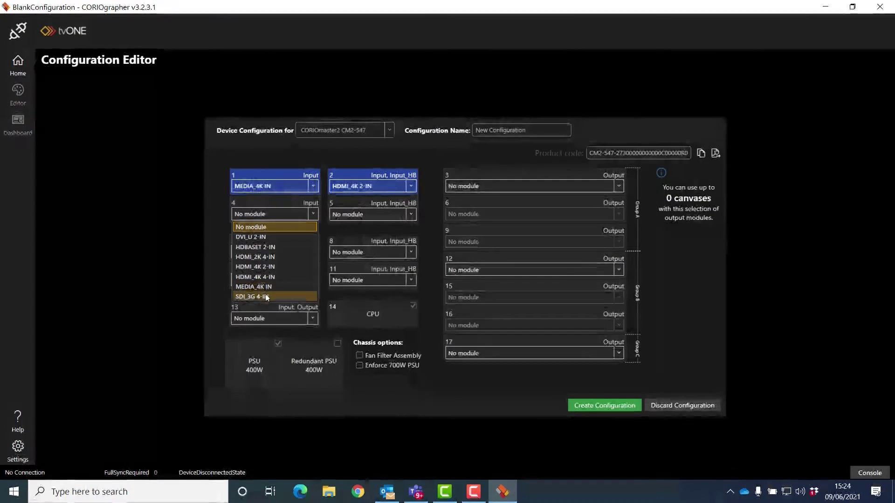
click(264, 294)
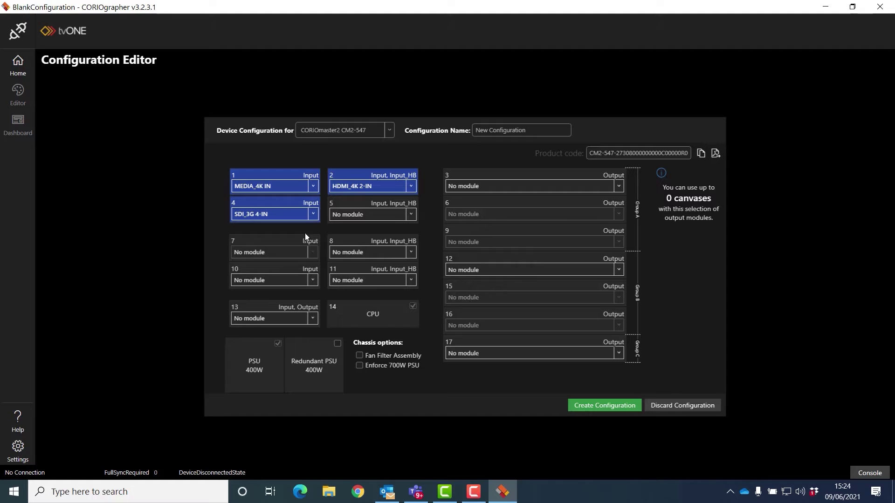
click(411, 215)
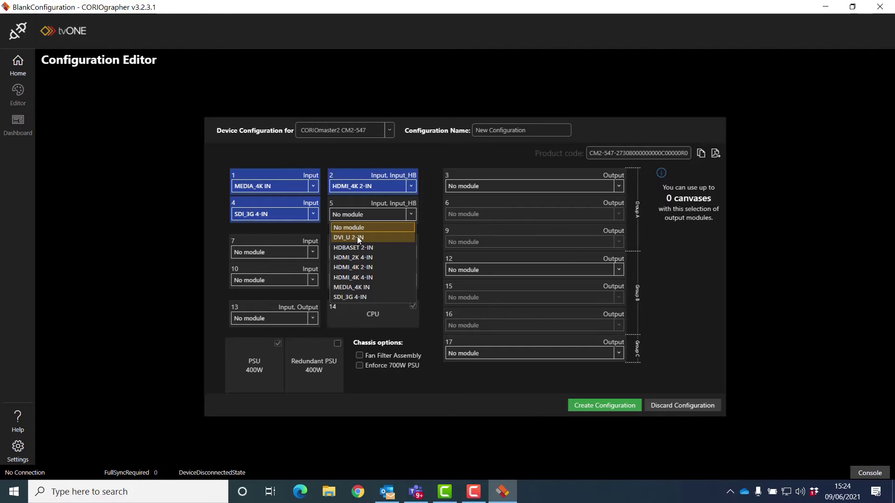
click(357, 237)
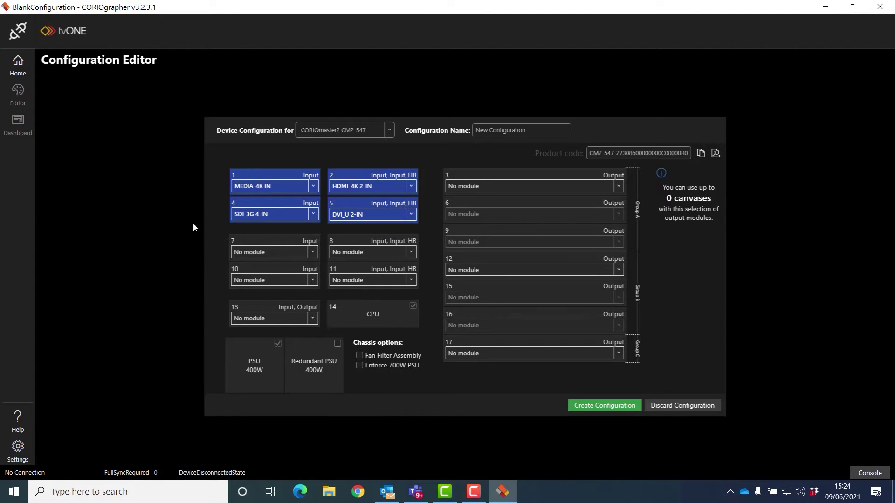
Examine the module options available for slot 13 and for output slot 3
click(309, 316)
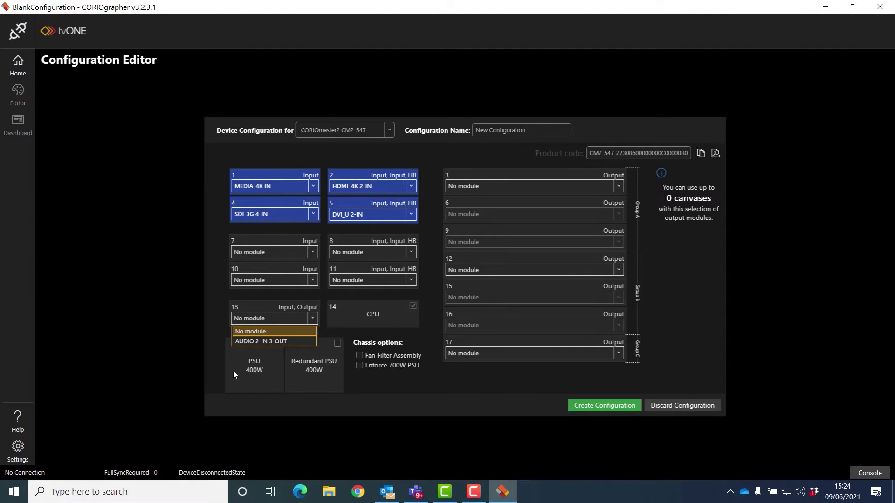
click(419, 385)
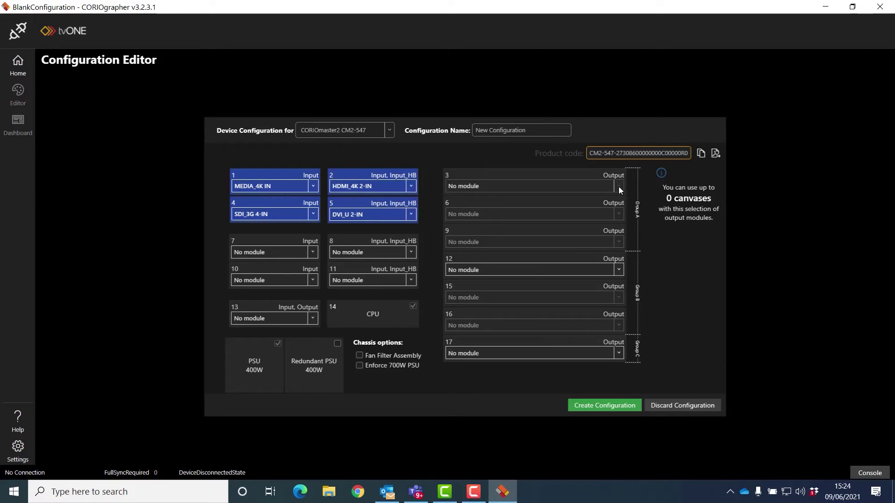
click(619, 187)
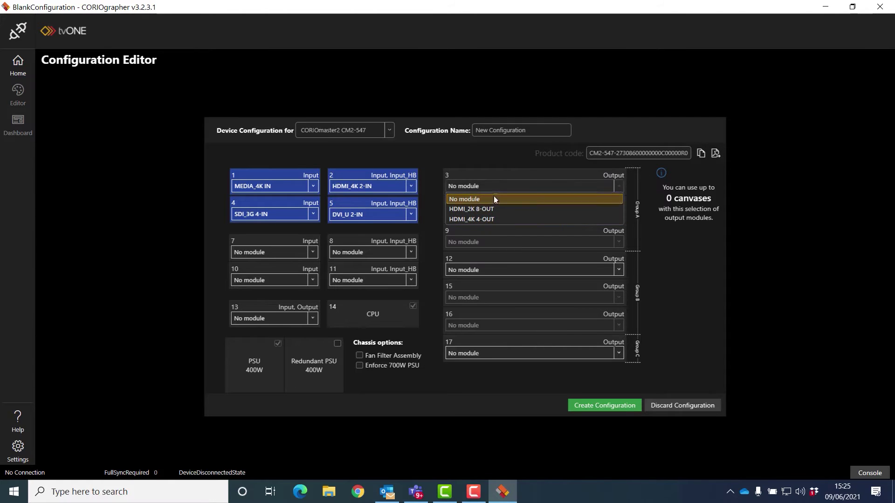
click(504, 270)
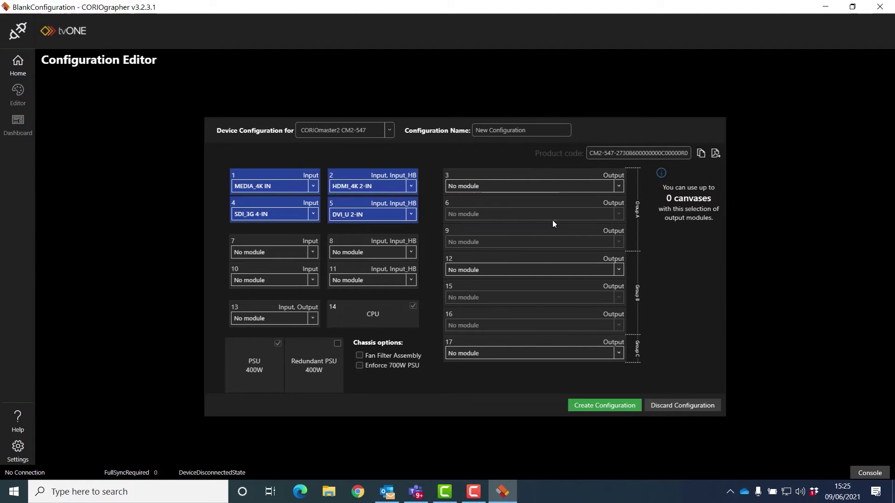
Fit output slots 3 and 12 with HDMI_4K 4-OUT and slot 17 with HDMI_2K 8-OUT, and create the configuration
click(620, 189)
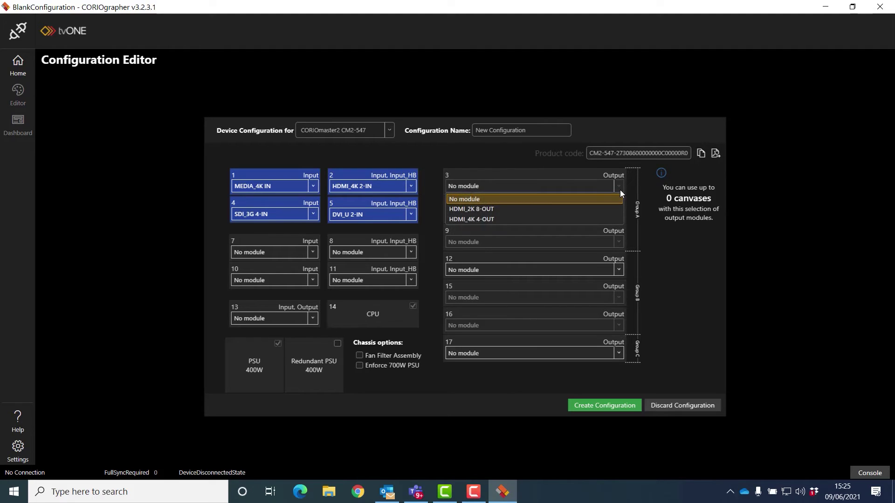
click(479, 219)
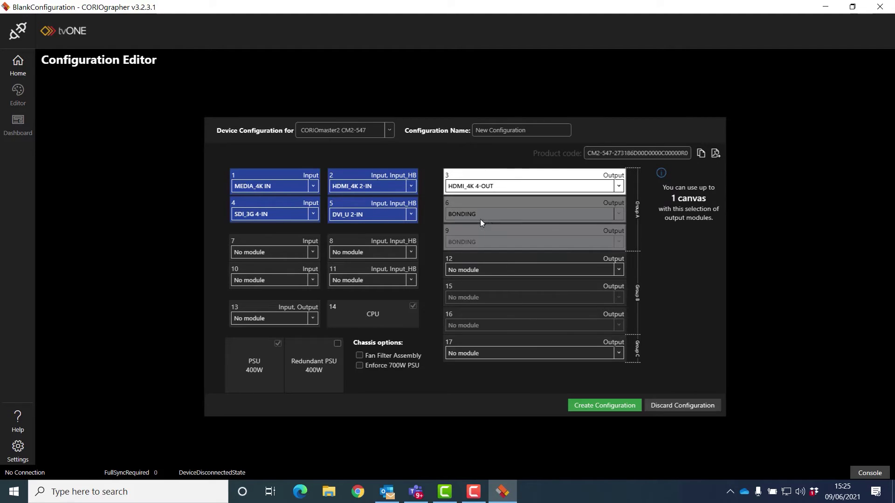
click(619, 269)
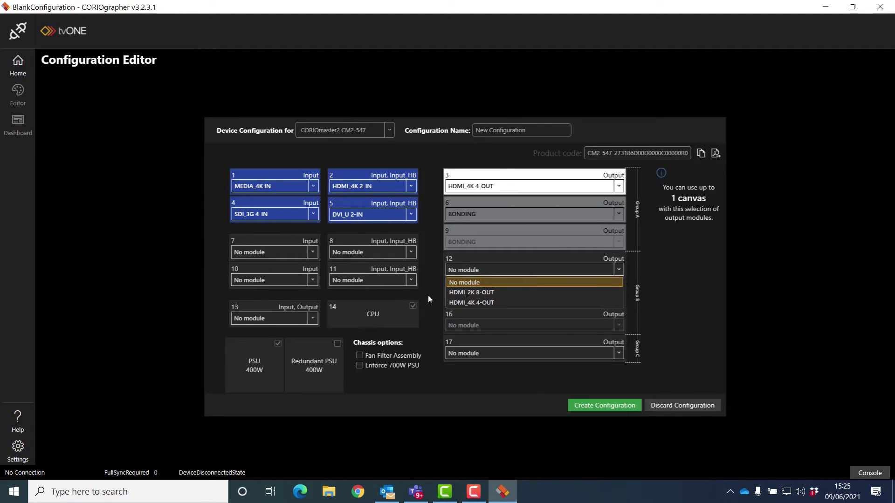
click(465, 302)
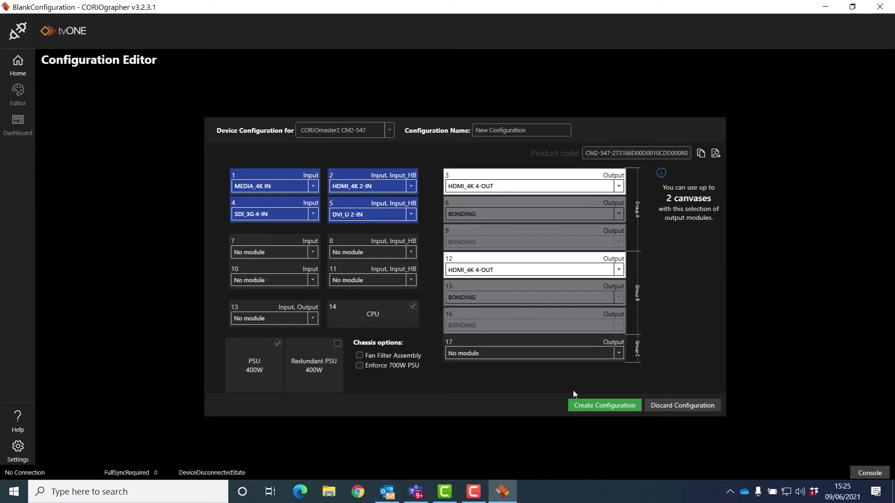
click(620, 354)
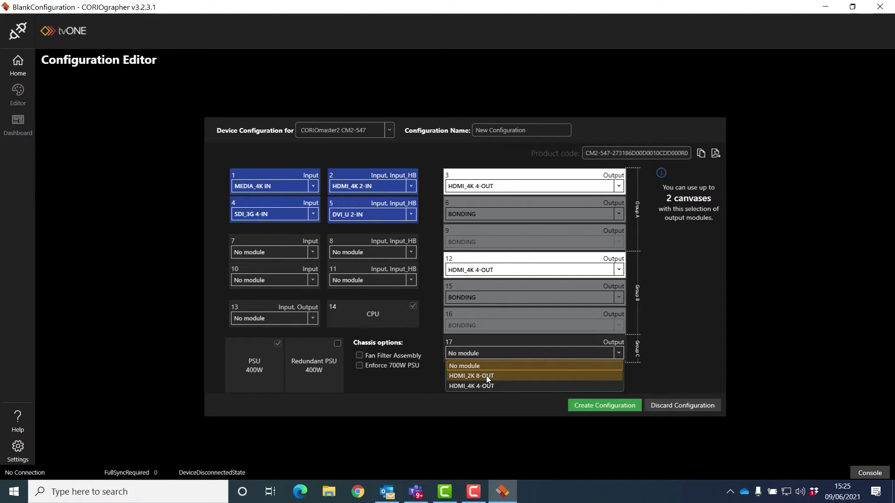
click(486, 376)
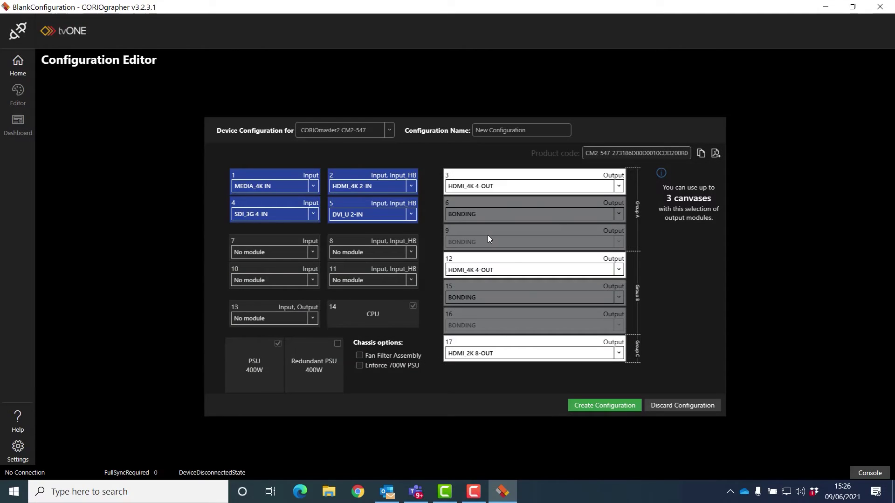
click(613, 412)
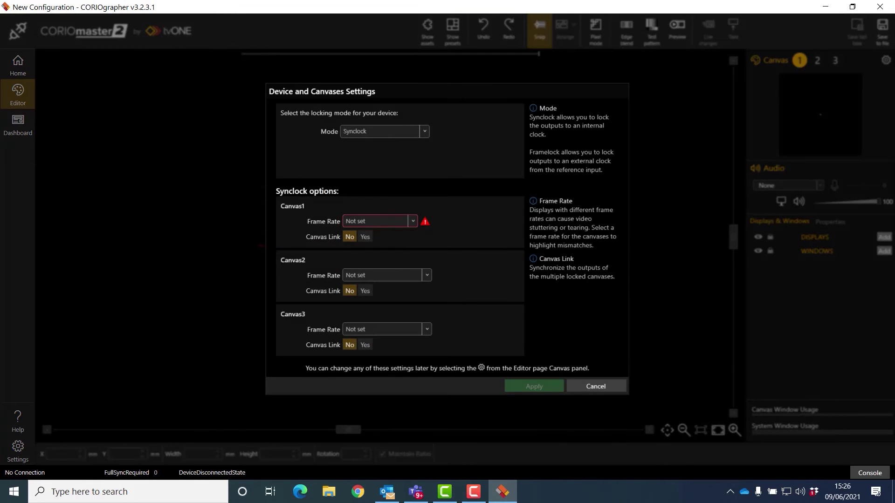
Set the Synclock frame rate of Canvas1, Canvas2 and Canvas3 to p60 and apply the device settings
click(412, 219)
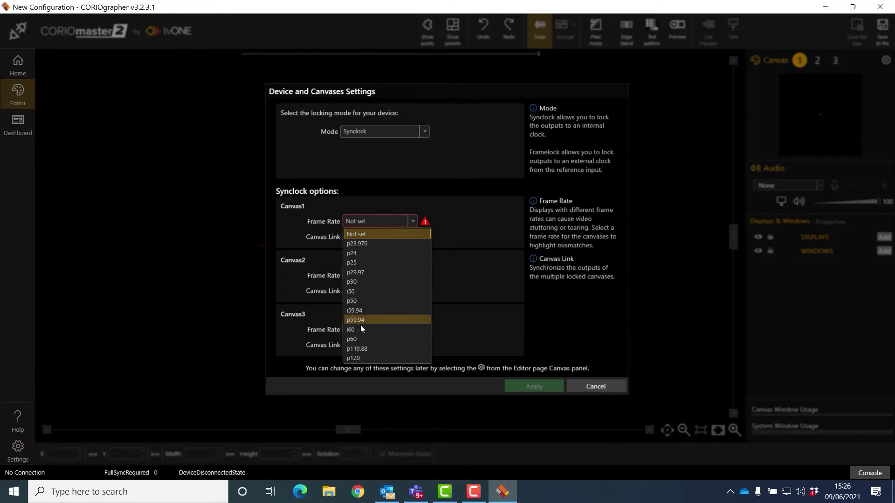
click(358, 338)
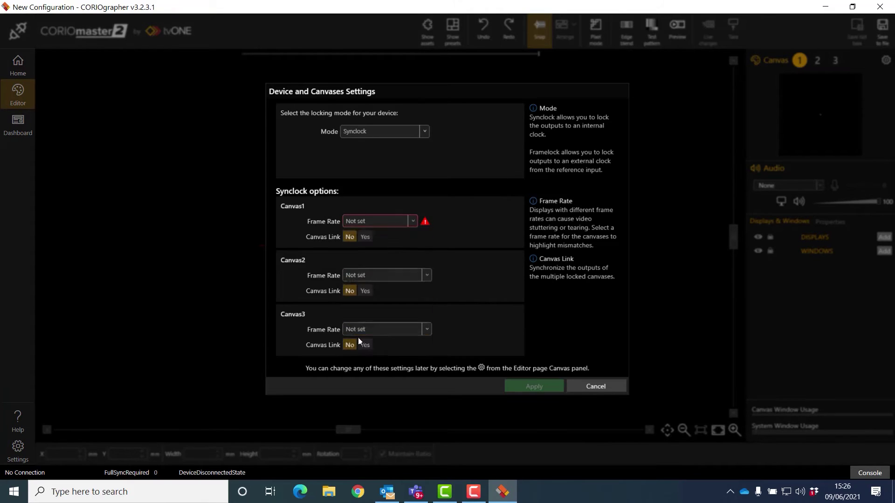
click(427, 277)
click(363, 384)
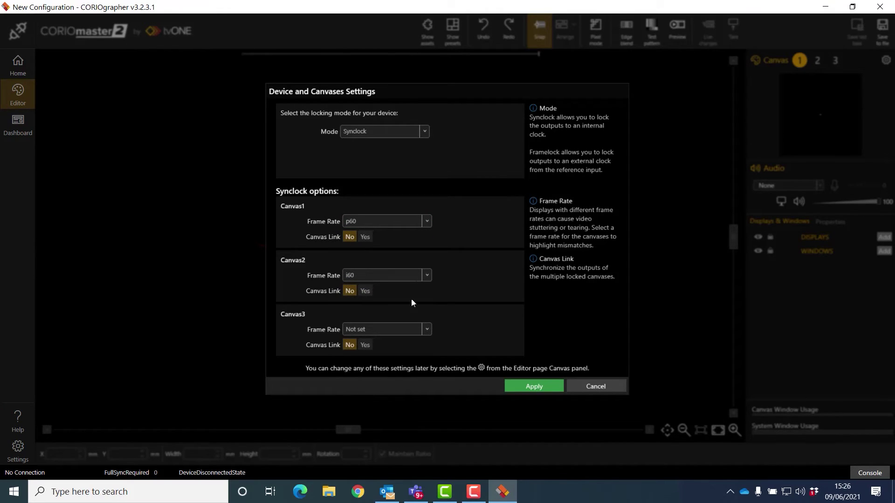
click(427, 275)
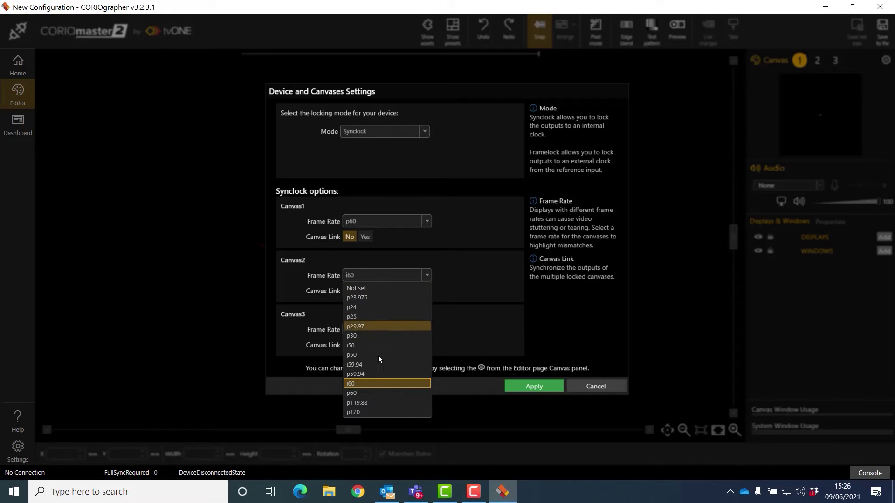
click(356, 395)
click(427, 330)
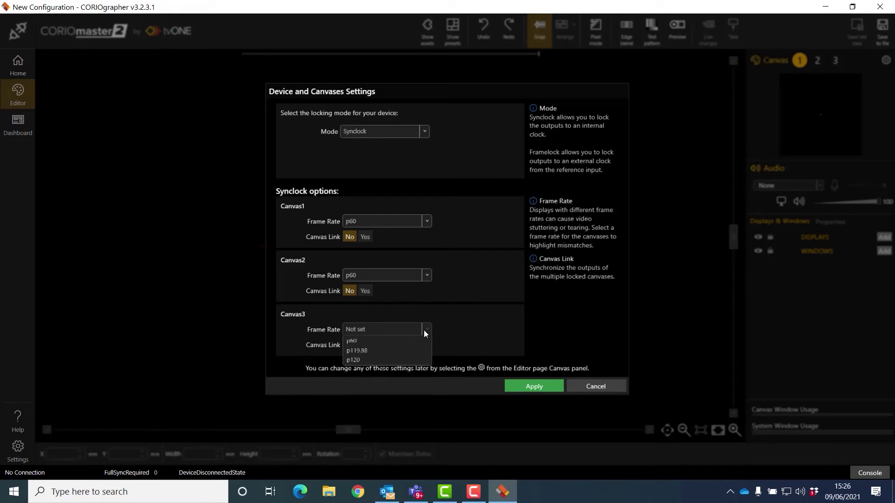
click(357, 449)
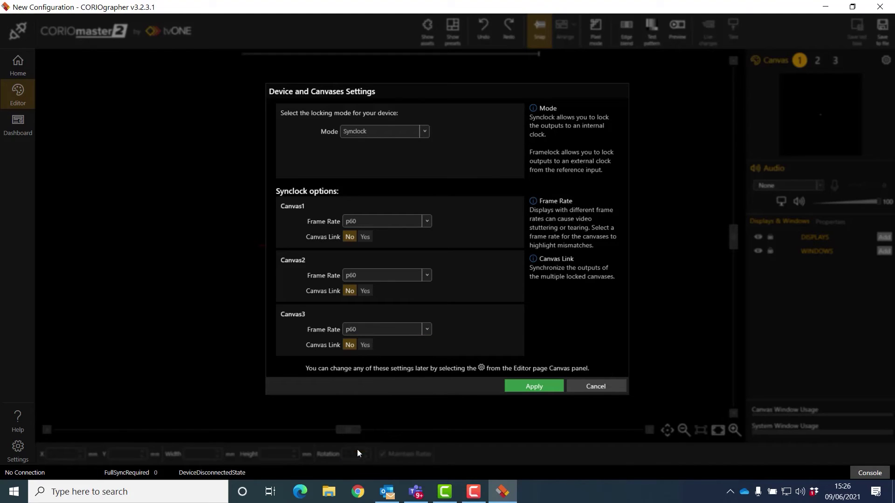
click(534, 387)
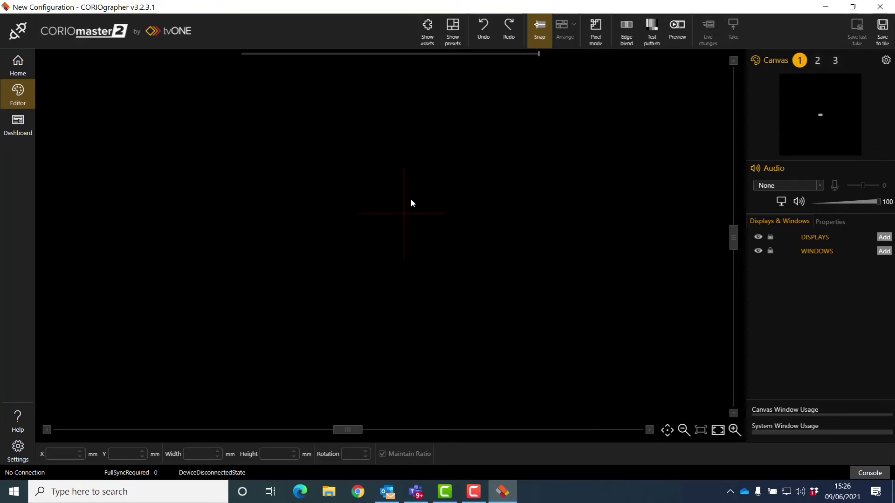
Add displays s3o1 and s3o3 from the assets to Canvas 1 and place s3o3 just to the right of s3o1
scroll(410, 203, down, 5)
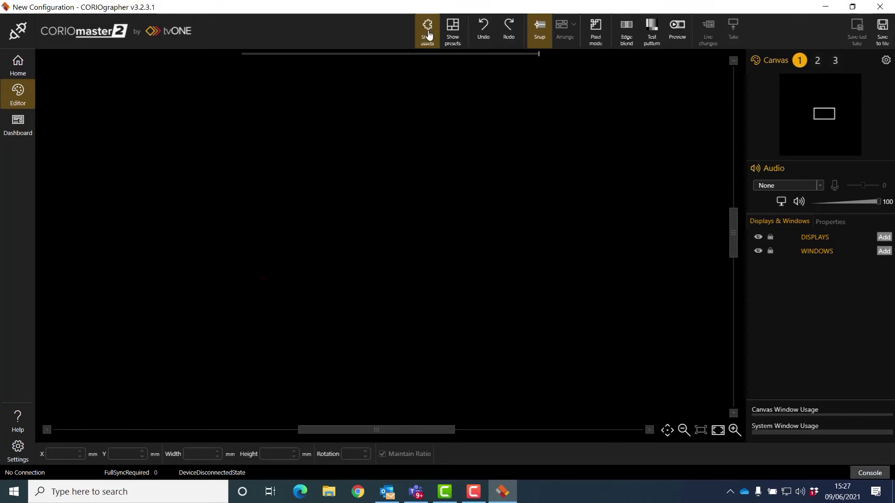
click(429, 35)
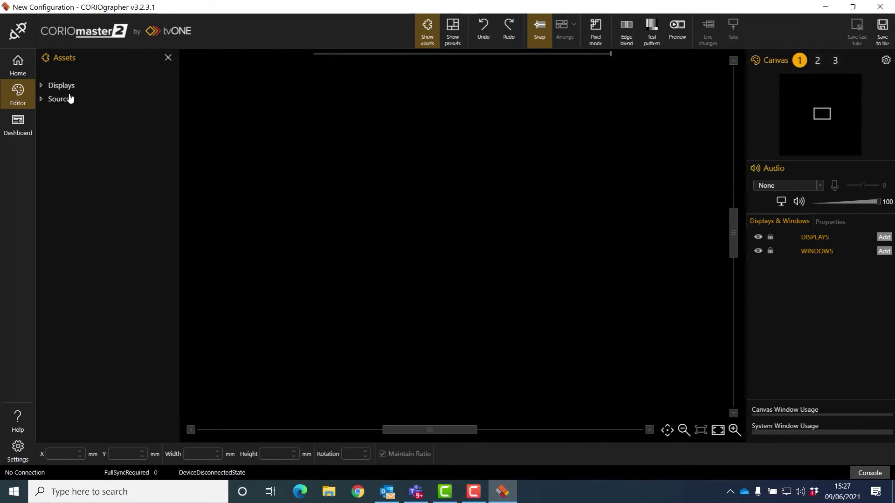
click(41, 85)
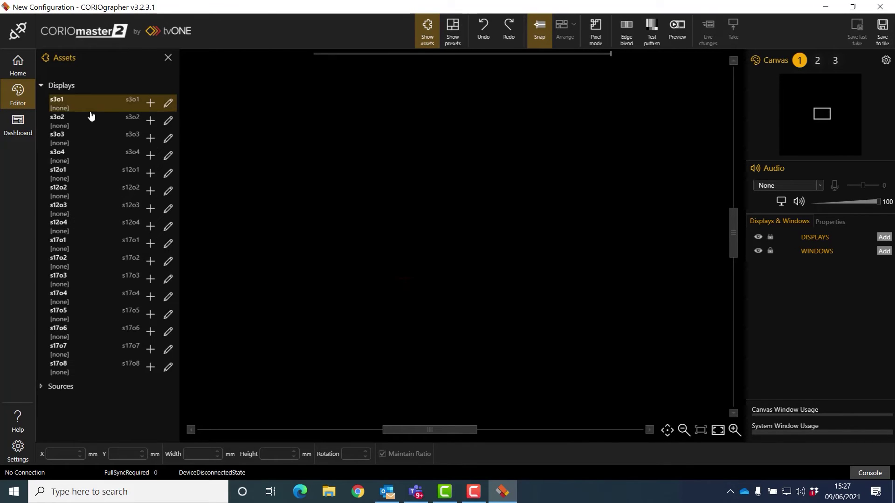
click(151, 103)
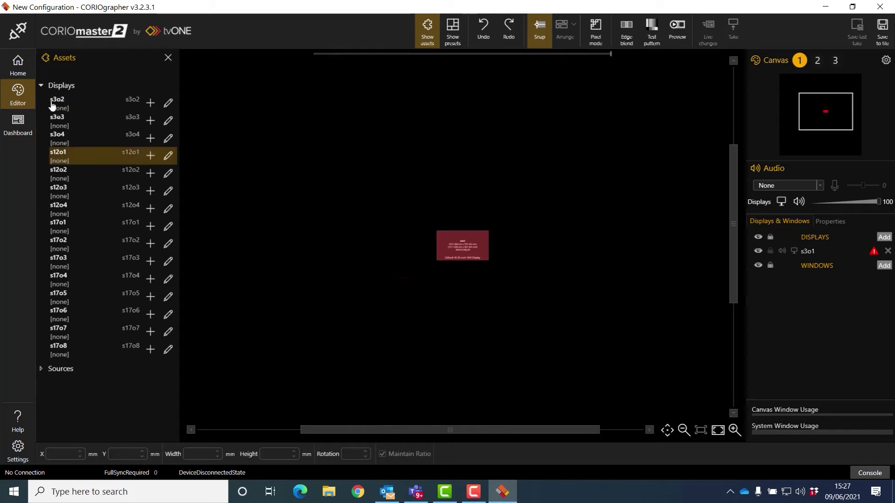
click(150, 122)
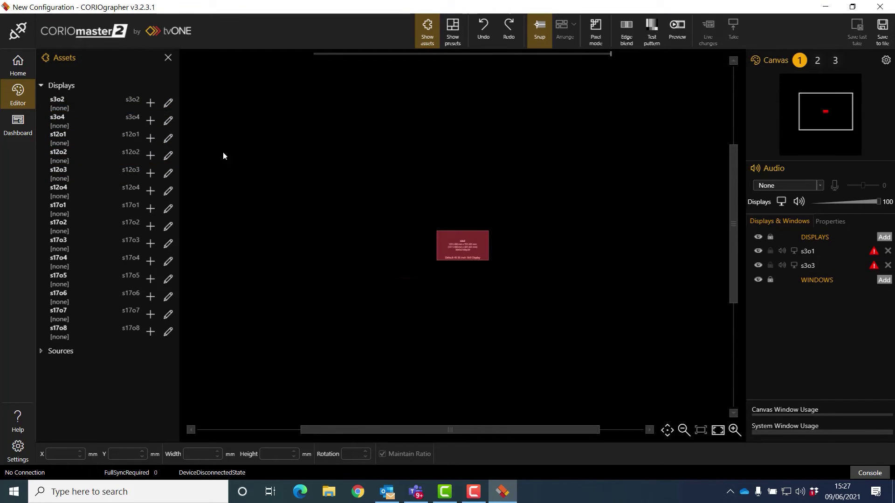
mouse_move(467, 252)
mouse_down()
mouse_move(529, 252)
mouse_move(483, 244)
mouse_up()
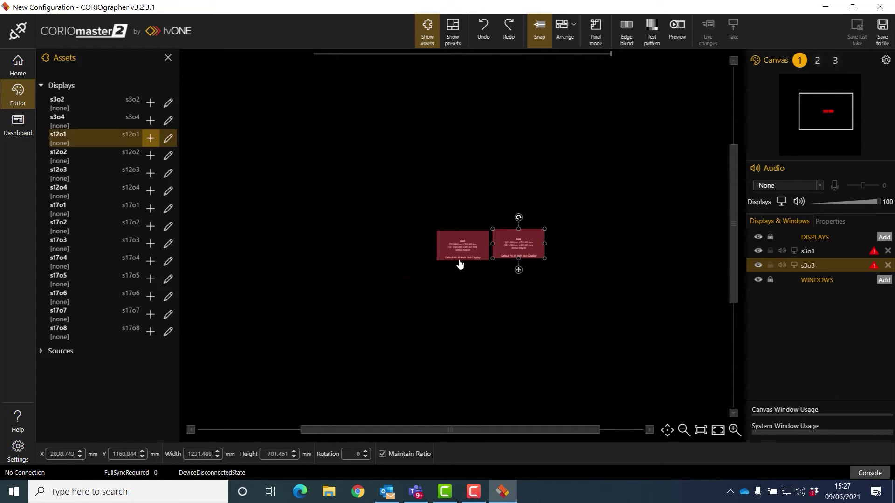
Set the resolution of displays s3o1 and s3o3 to 3840x2160p60
drag(524, 238, 527, 247)
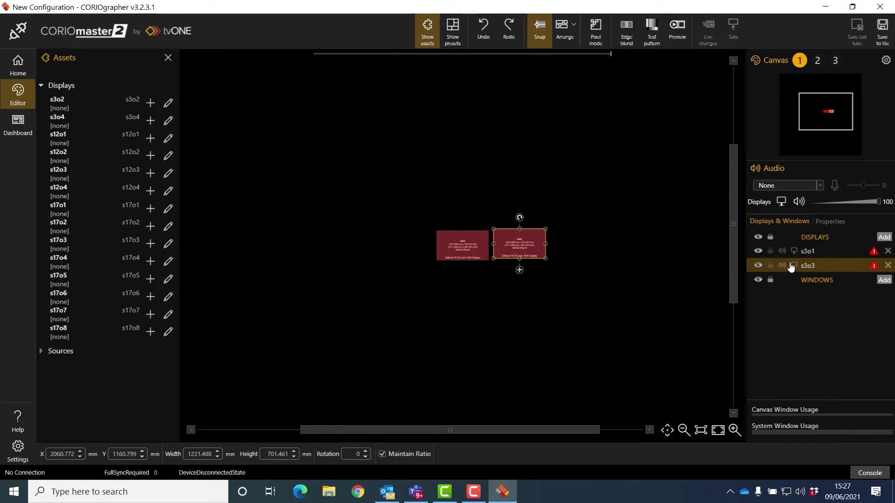
click(809, 252)
double_click(808, 254)
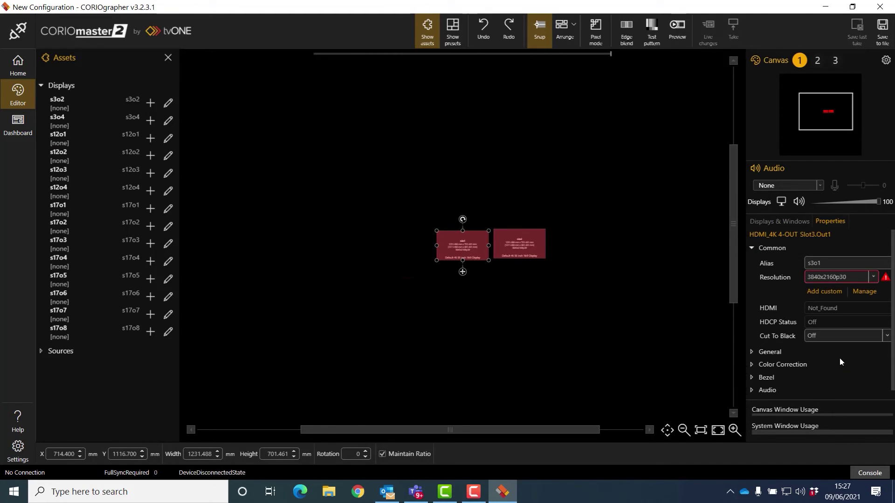
click(873, 277)
click(847, 398)
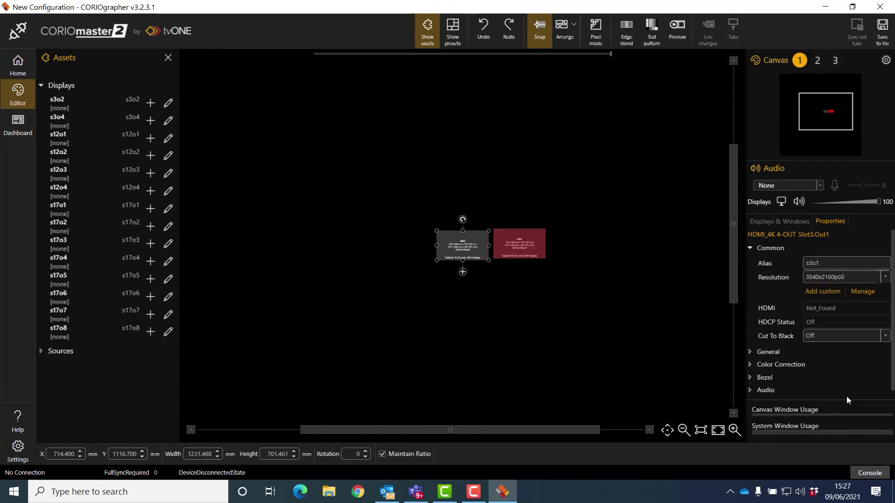
click(527, 260)
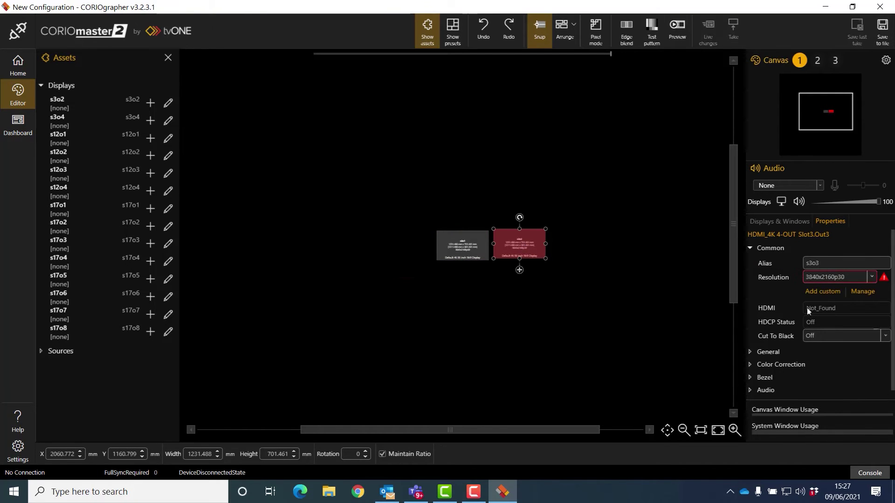
click(871, 278)
click(840, 398)
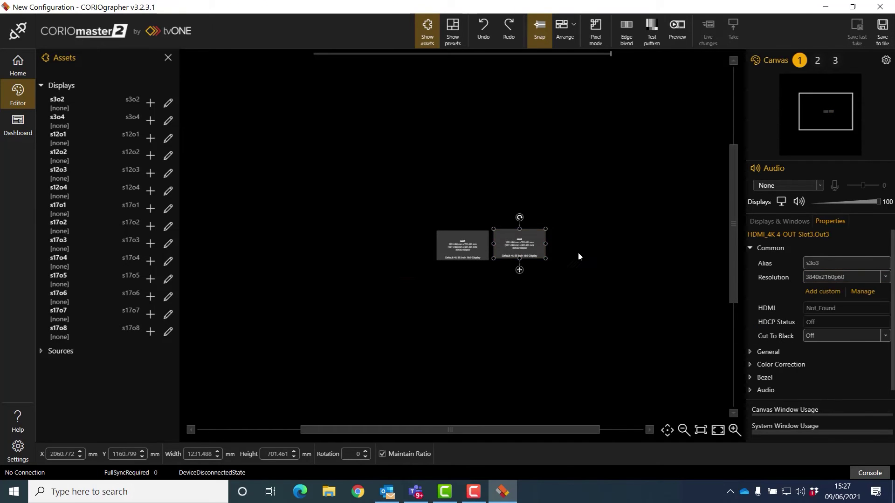
Move display s3o3 level with s3o1, keeping it just to the right of it
click(563, 255)
click(515, 243)
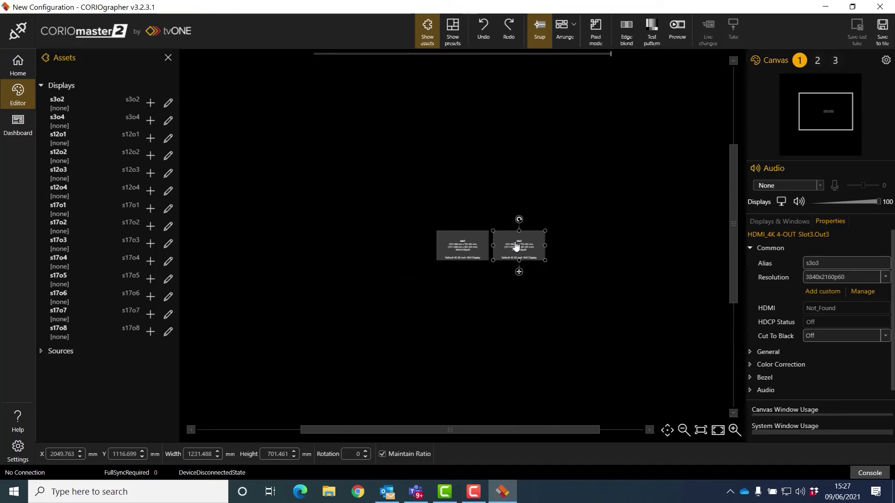
click(702, 432)
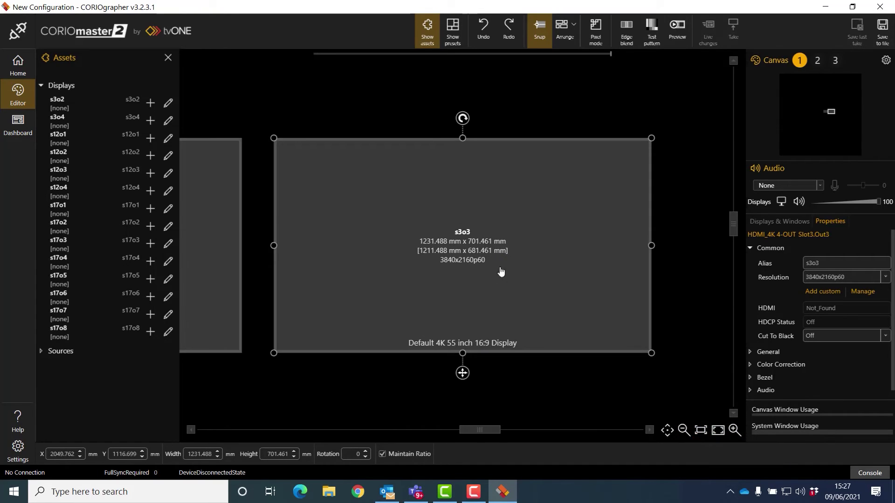
scroll(429, 183, down, 2)
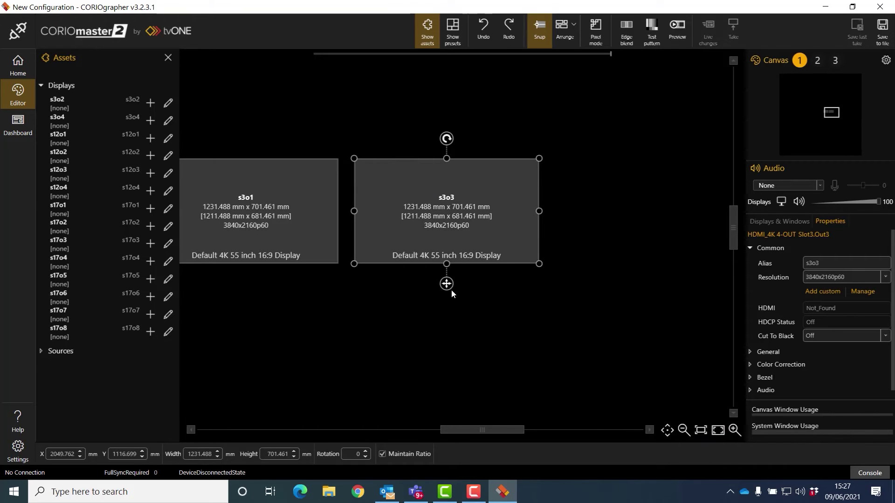
Rotate display s3o3 by 1 degree and look at the display sizes in pixel mode before returning to millimetres
mouse_move(446, 139)
mouse_down()
mouse_move(455, 140)
mouse_move(447, 143)
mouse_up()
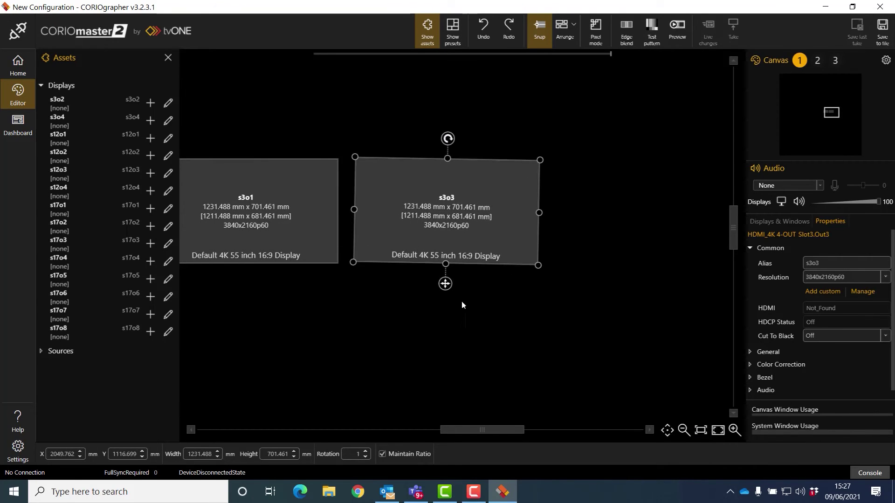
mouse_move(445, 286)
mouse_down()
mouse_move(460, 285)
mouse_move(446, 287)
mouse_up()
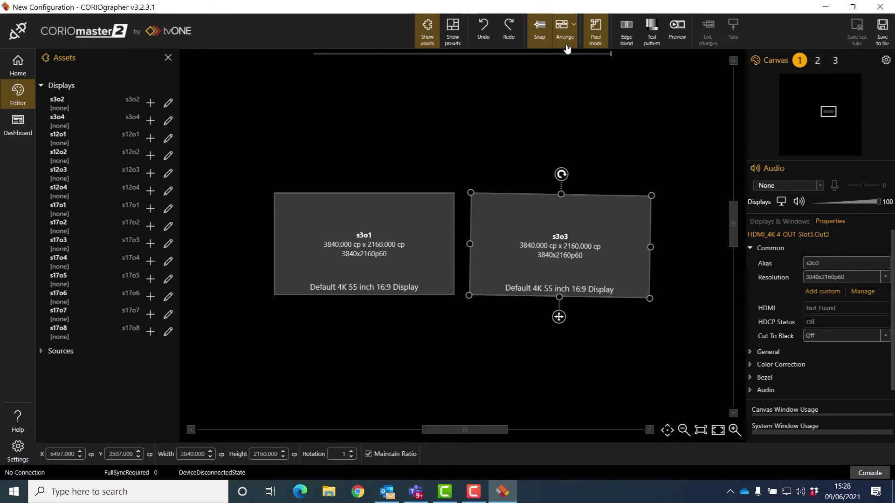
click(595, 33)
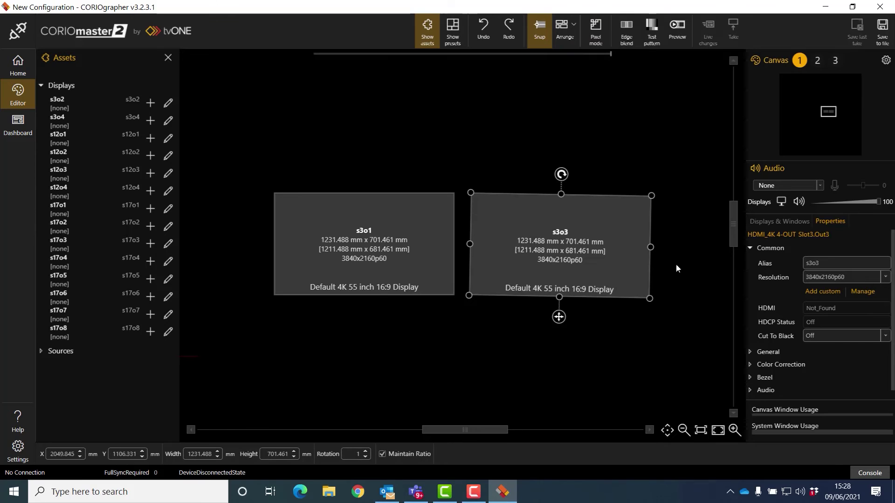
Set the rotation of display s3o3 to 0 and move it closer to s3o1, at about X 1989 mm, Y 1117 mm
click(366, 458)
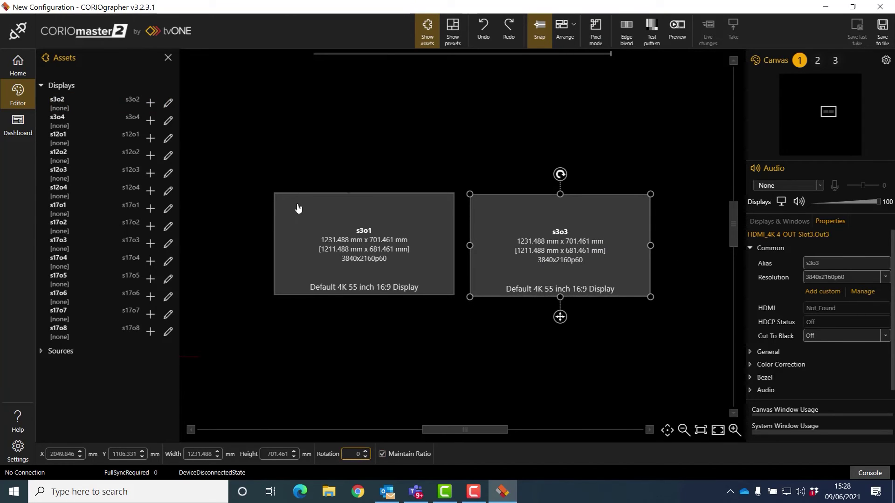
drag(534, 248, 526, 246)
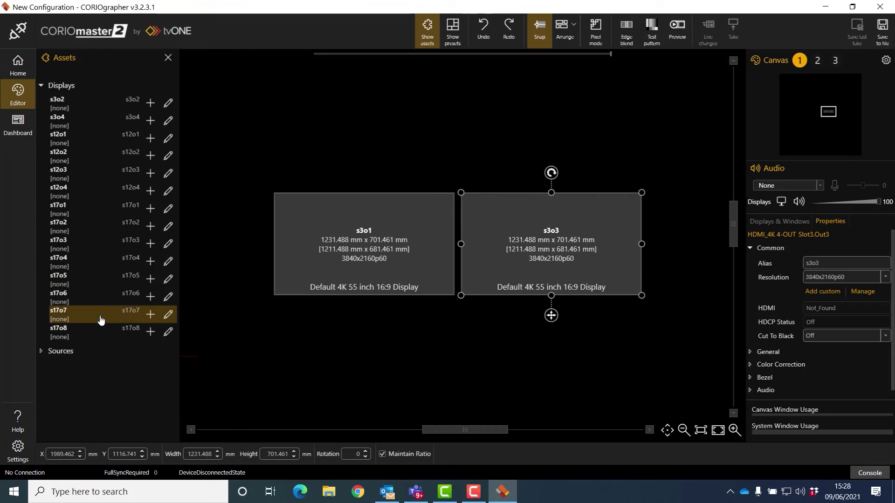
Add a window for source s1i1 and enlarge it to about 2549 x 1434 mm so it covers both displays
click(41, 354)
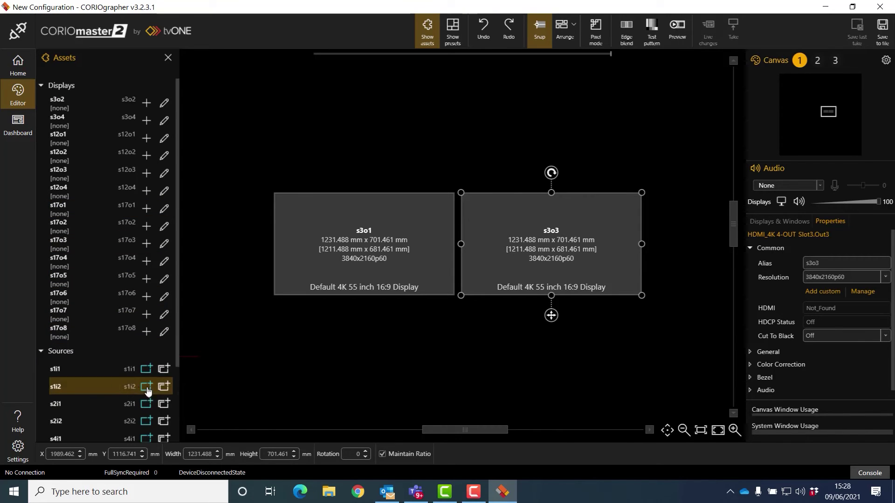
click(167, 372)
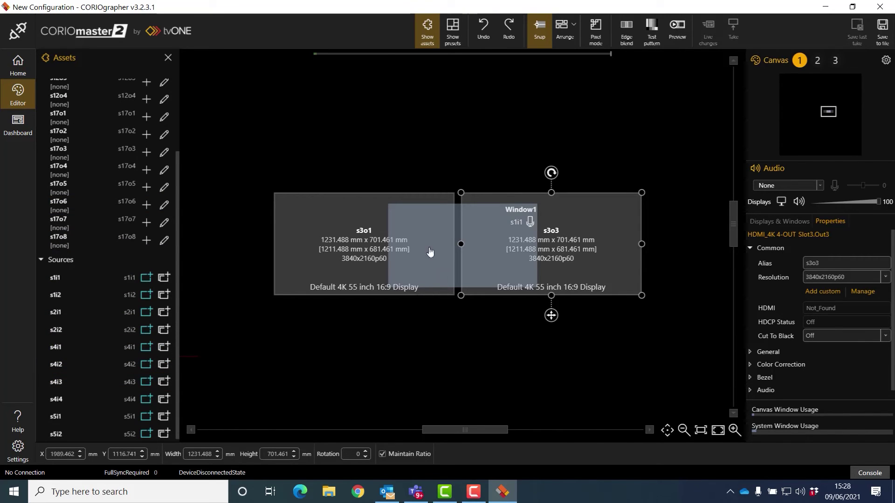
drag(430, 252, 317, 208)
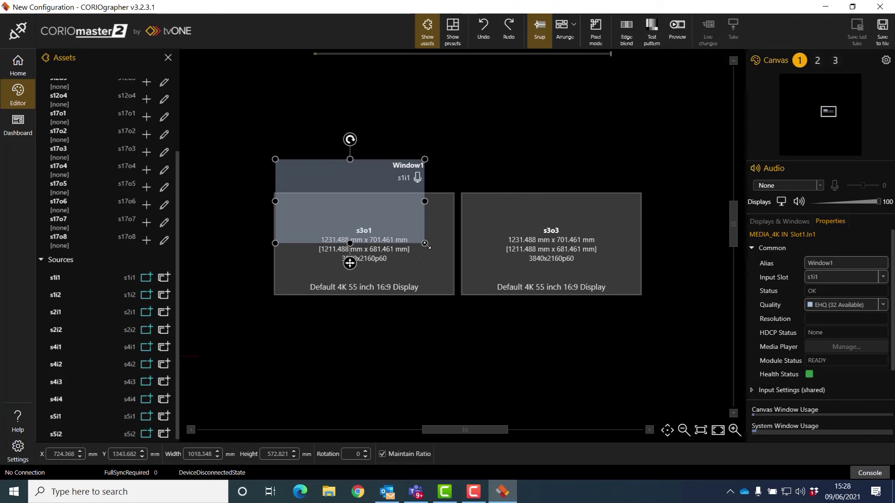
drag(424, 243, 652, 290)
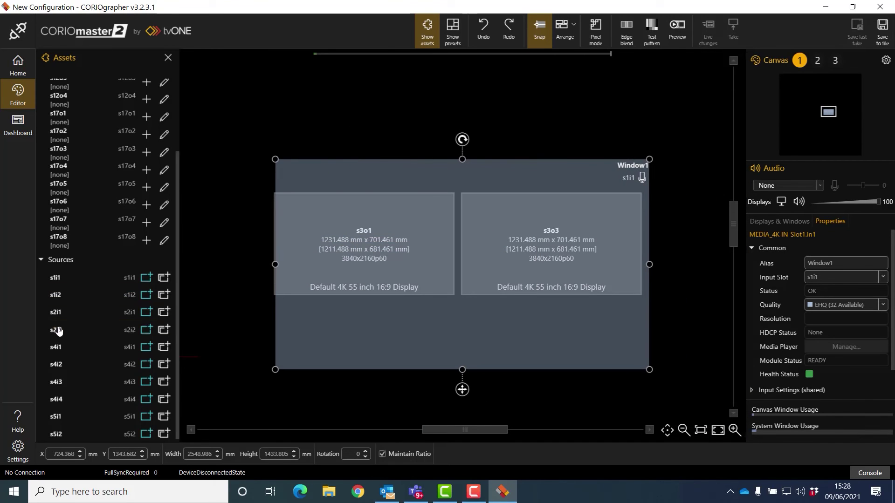
Add a window for source s2i2, reduce it to about 903 x 508 mm and place it near the centre of display s3o3
click(163, 329)
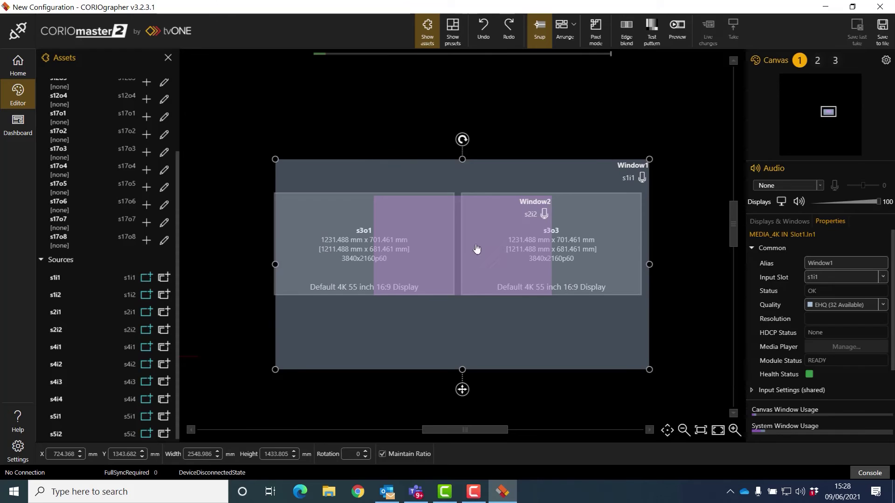
drag(477, 248, 562, 247)
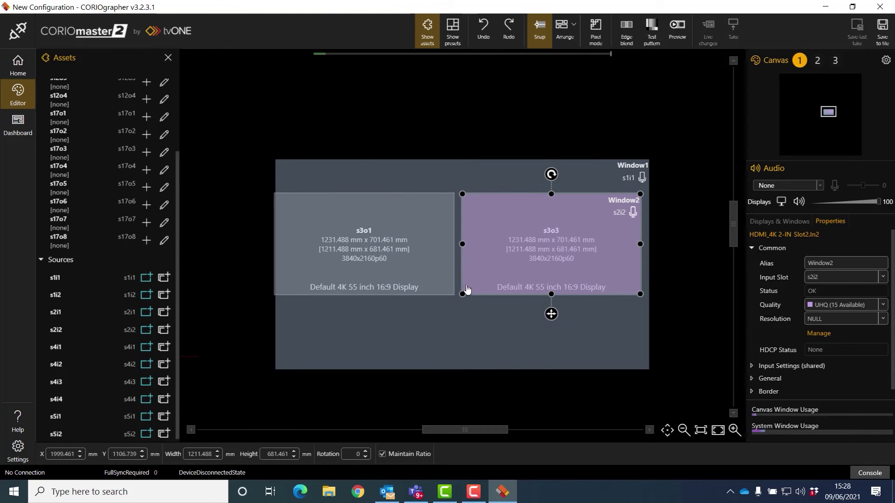
drag(487, 276, 505, 263)
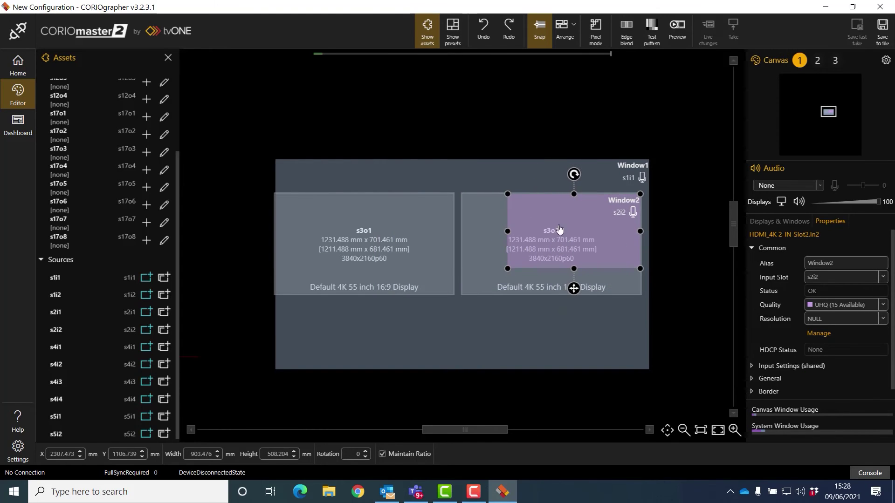
drag(559, 232, 543, 242)
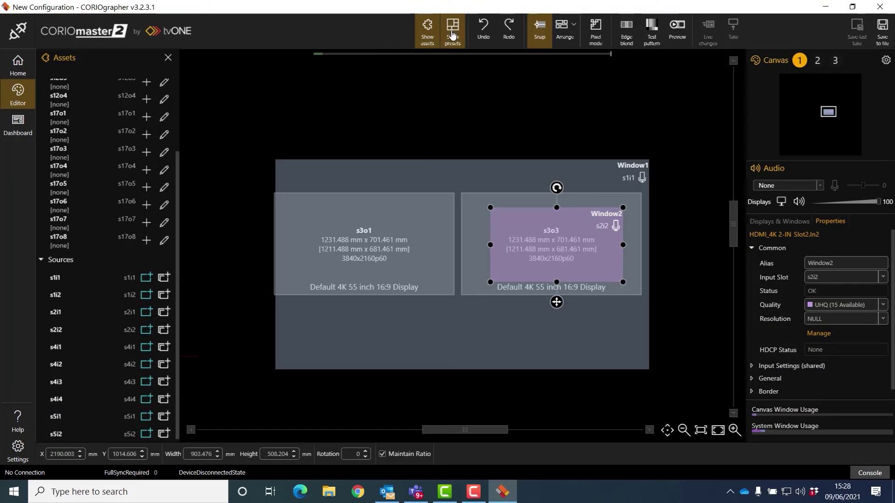
Save the current window layout as a new preset named 1 with a duration of 0.0 seconds
click(452, 30)
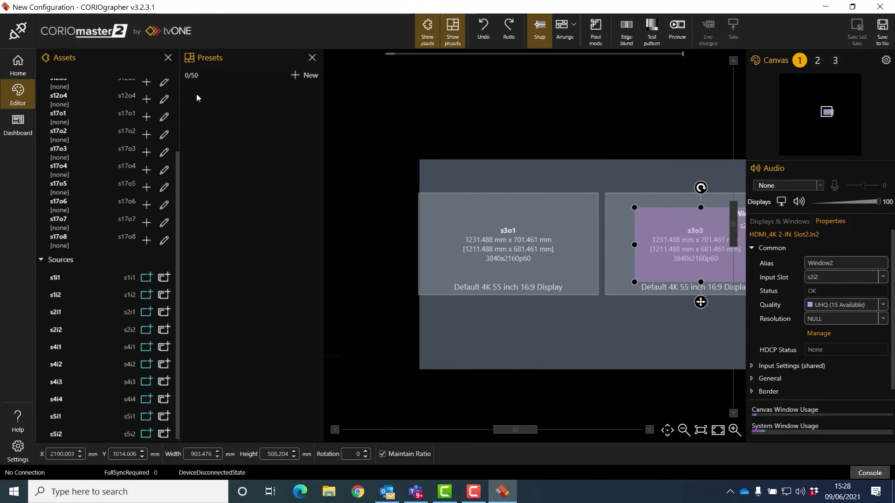
click(292, 77)
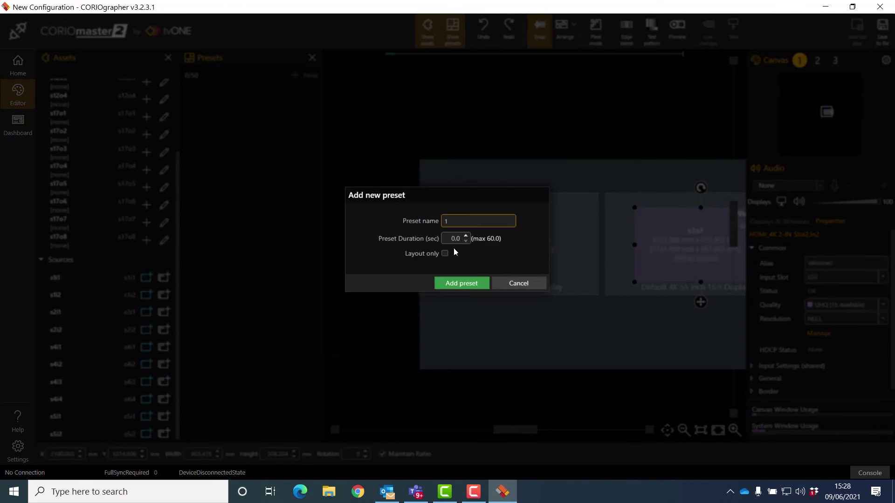
click(457, 284)
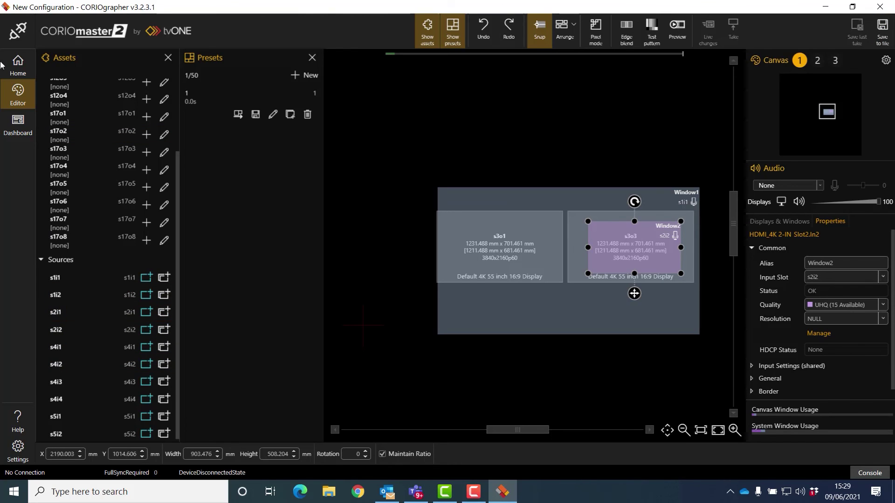
Open the device's module configuration in the settings to review the fitted modules
click(18, 453)
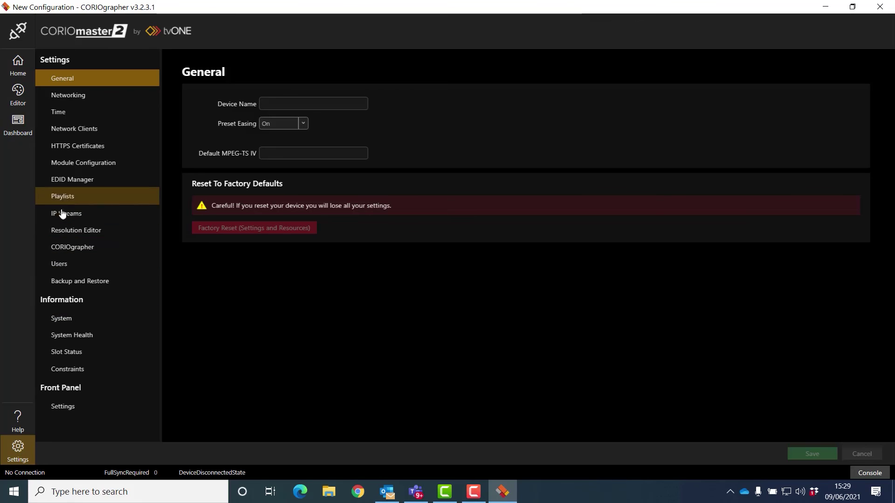
click(84, 164)
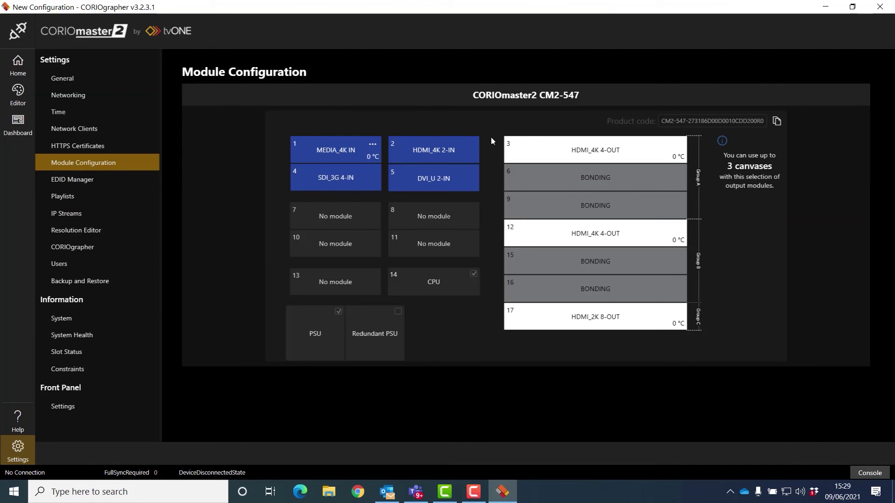